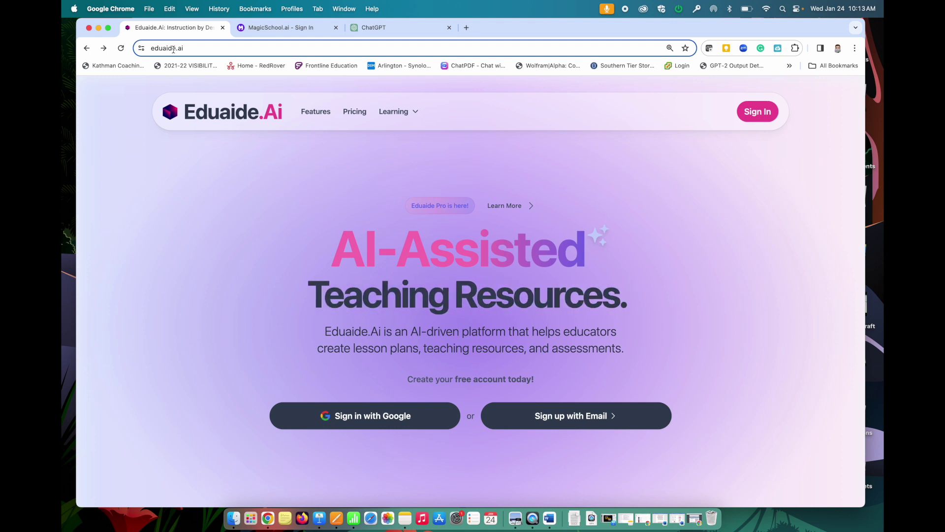
click(188, 50)
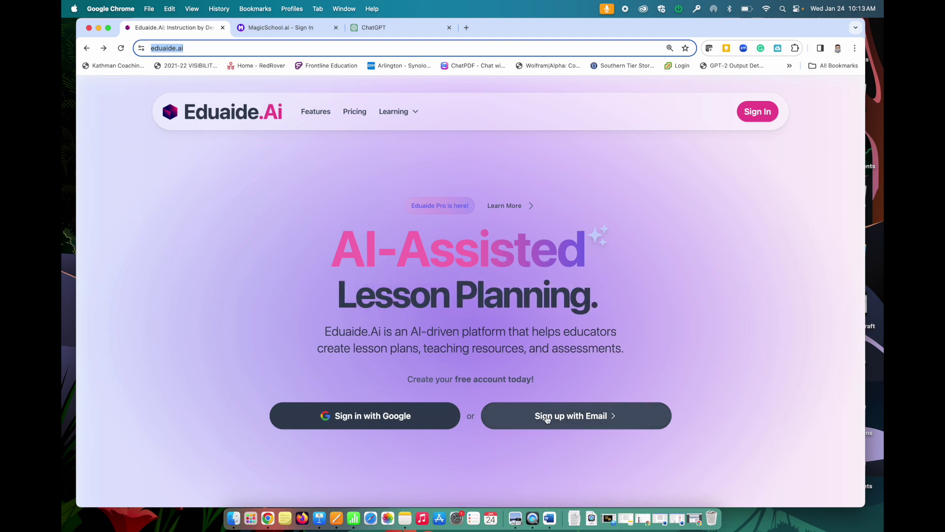
click(544, 418)
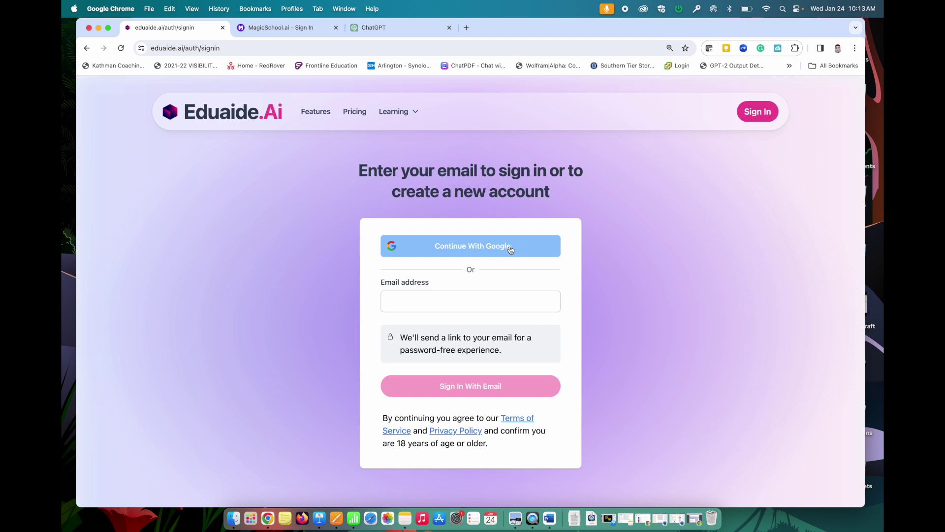
key(super+bracketleft)
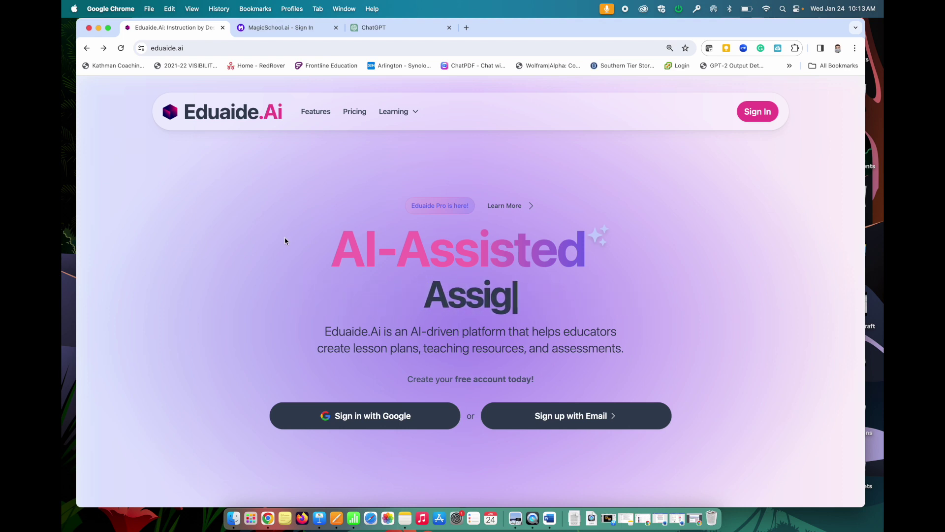
Sign in to Eduaide.Ai through Google with the school organization account
click(350, 413)
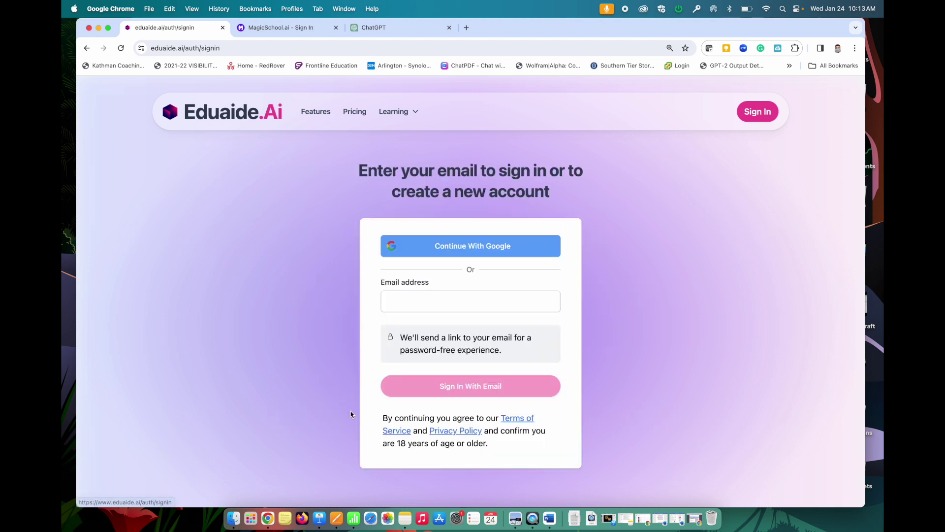
click(457, 245)
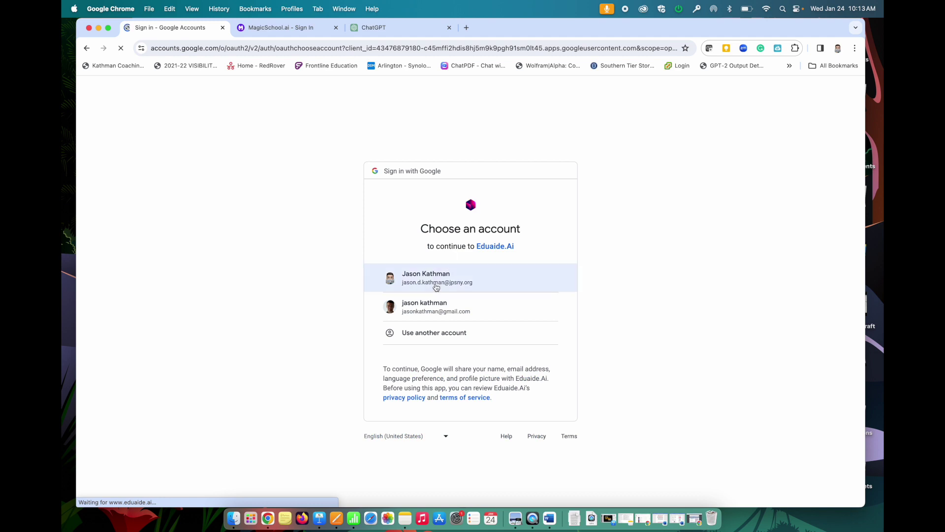
click(436, 285)
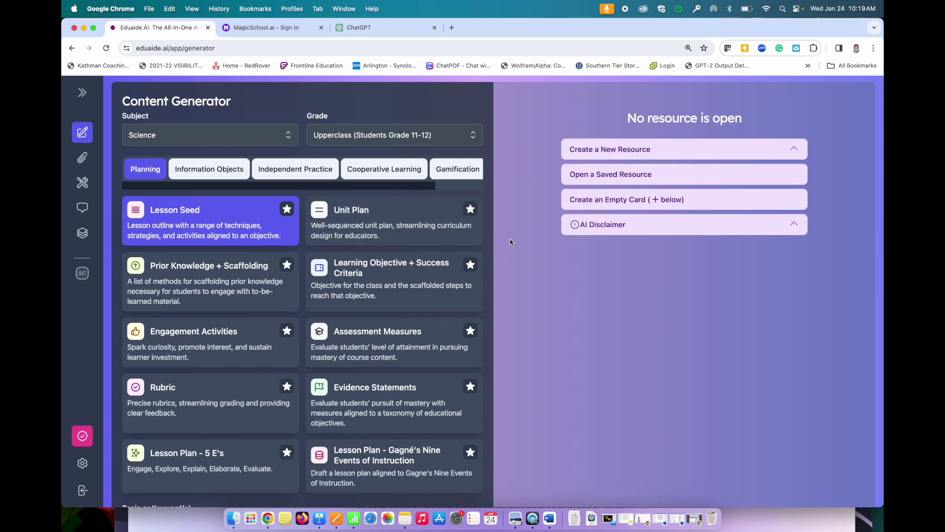
Expand the side navigation and look at the Assistant and Feedback Bot pages before returning to the Content Generator
click(83, 93)
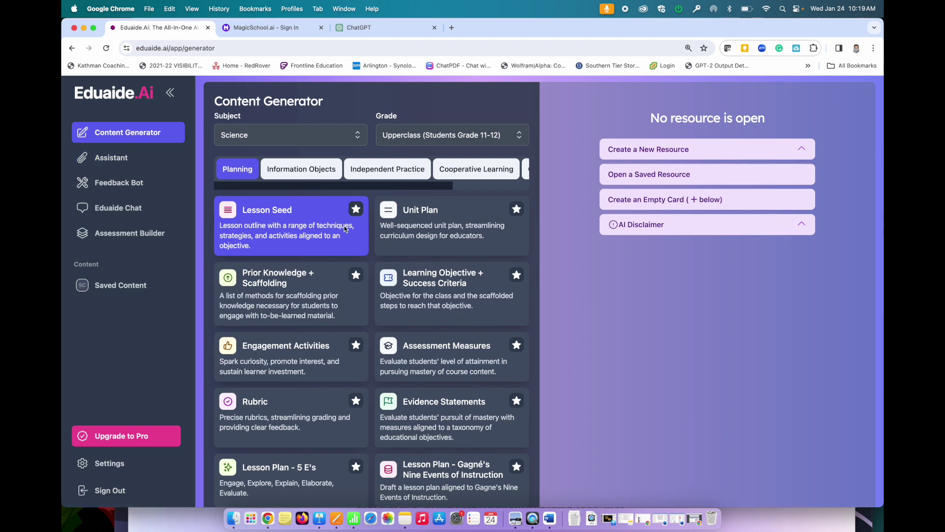
click(134, 160)
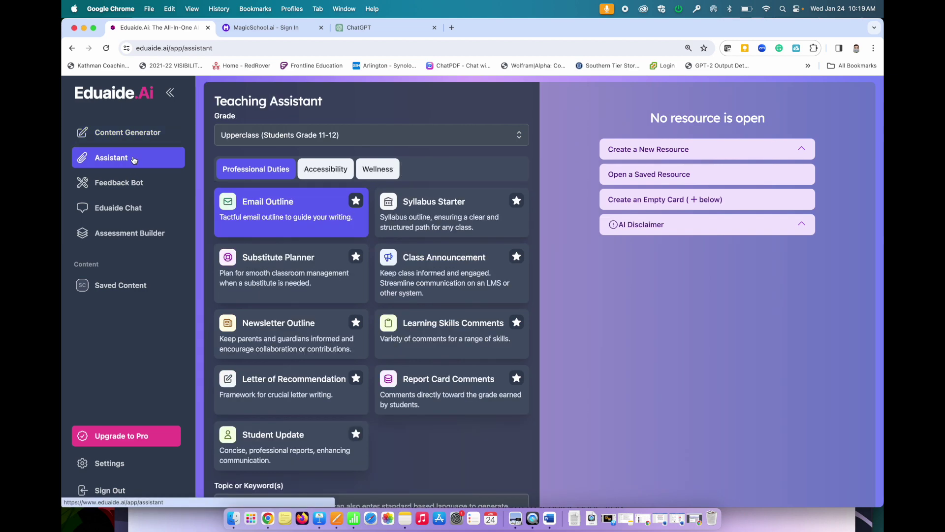
click(131, 186)
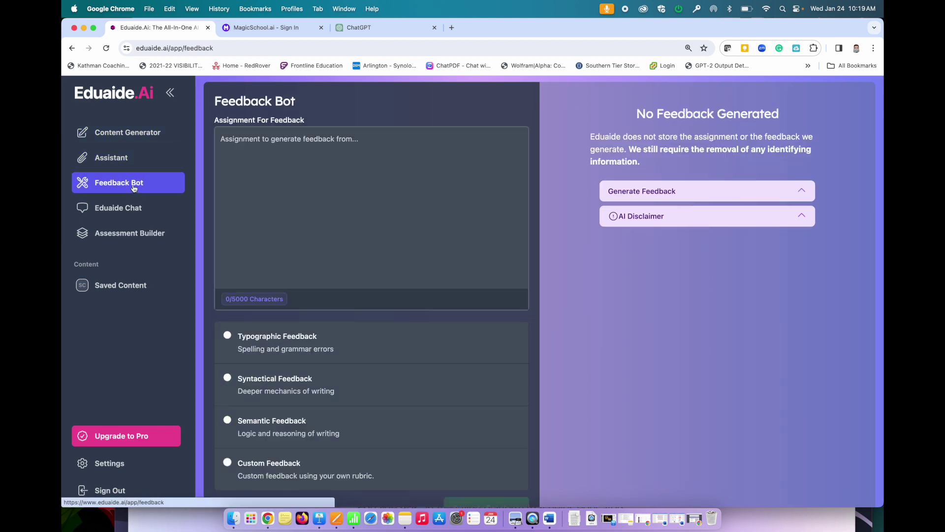
click(130, 140)
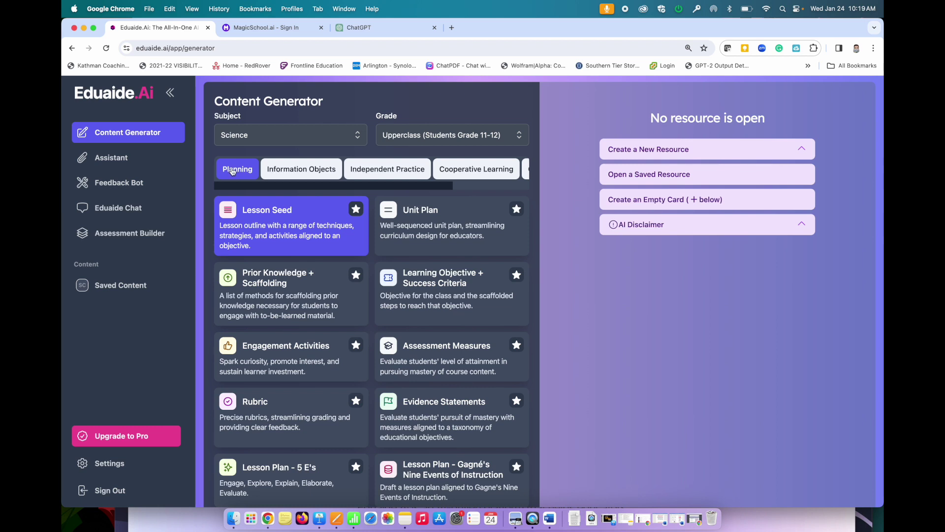
Set the Content Generator's subject to Mathematics and its grade to 5th Grade Students
click(320, 137)
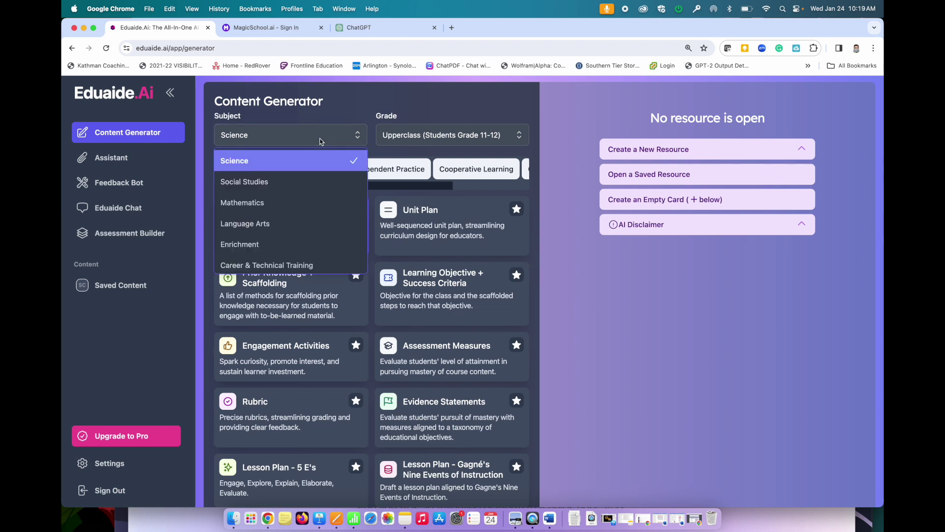
click(286, 202)
click(450, 134)
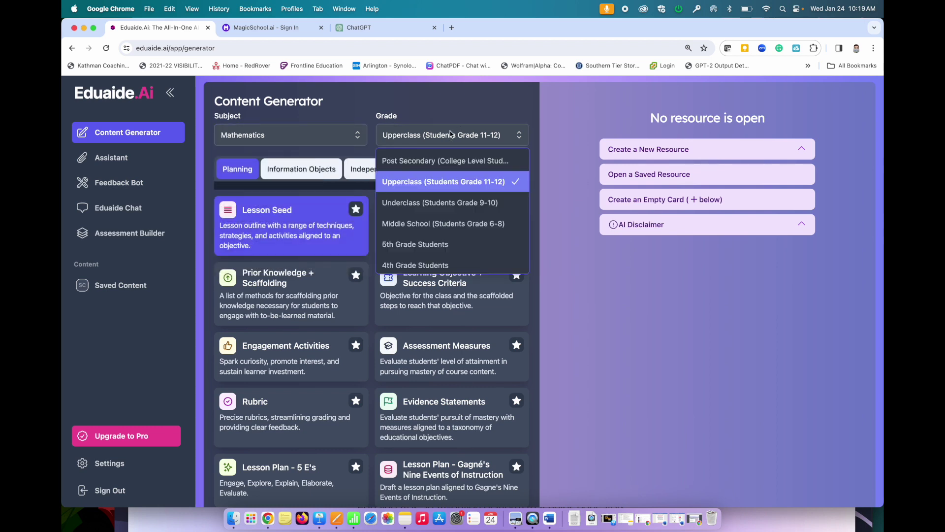
click(436, 244)
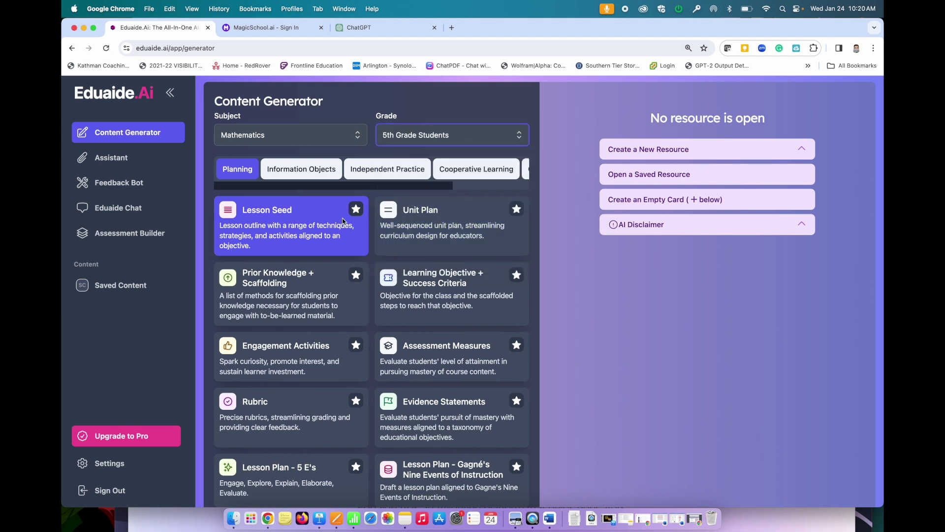
Generate a Lesson Seed in the workspace from the pasted standard on whole-number quotients with up to four-digit dividends and two-digit divisors
scroll(346, 245, down, 3)
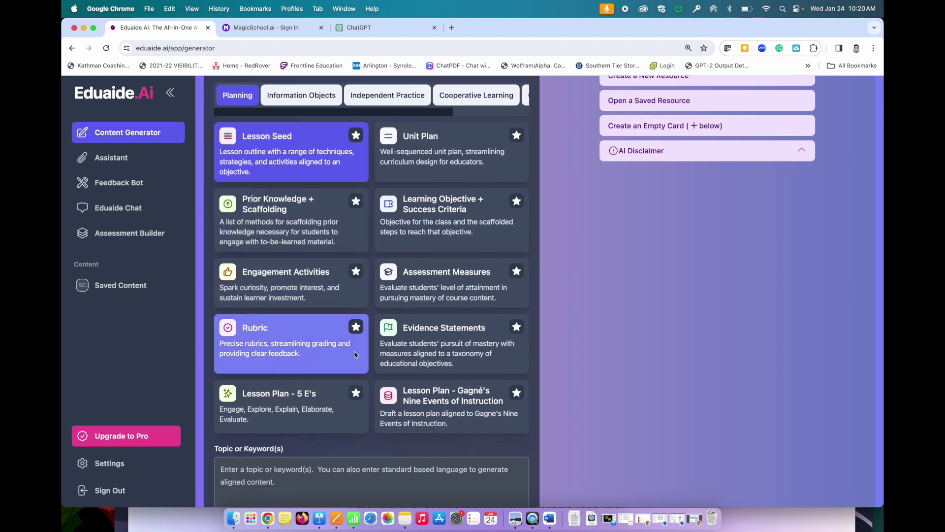
scroll(344, 332, up, 1)
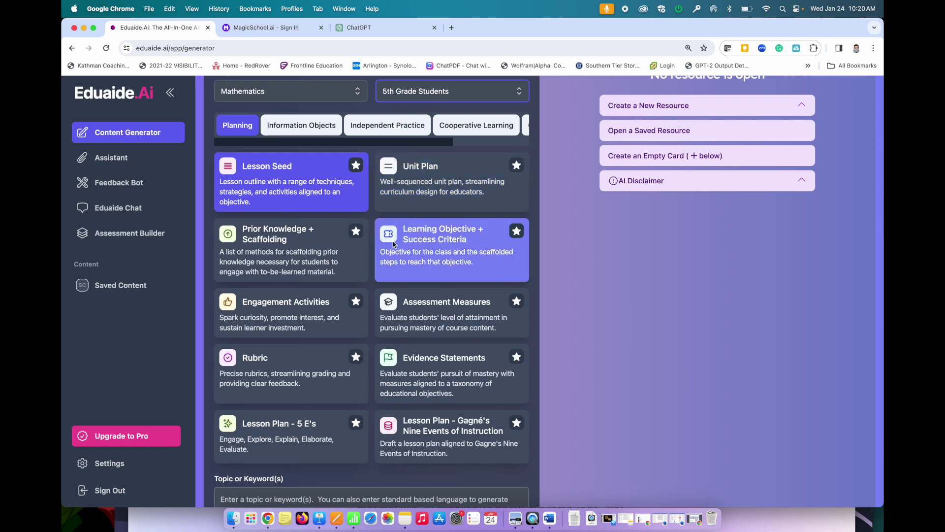
scroll(371, 289, down, 3)
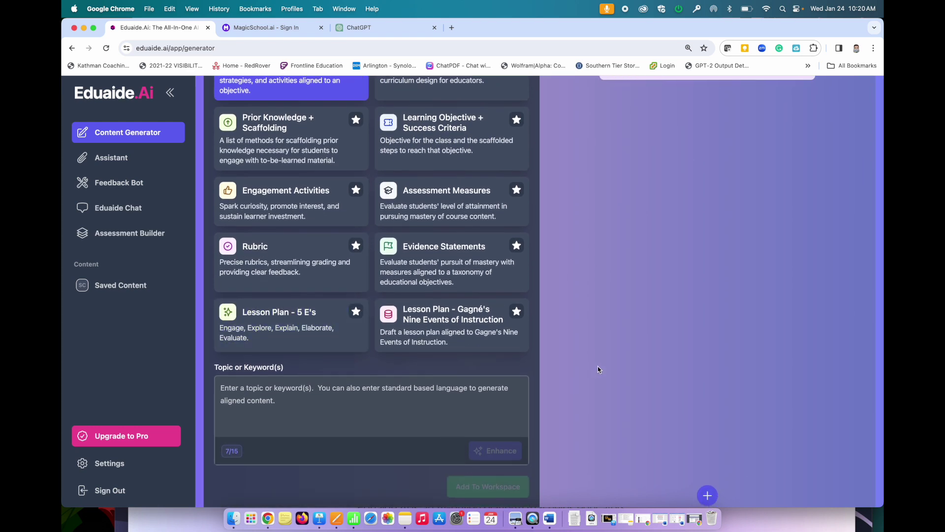
scroll(597, 366, up, 2)
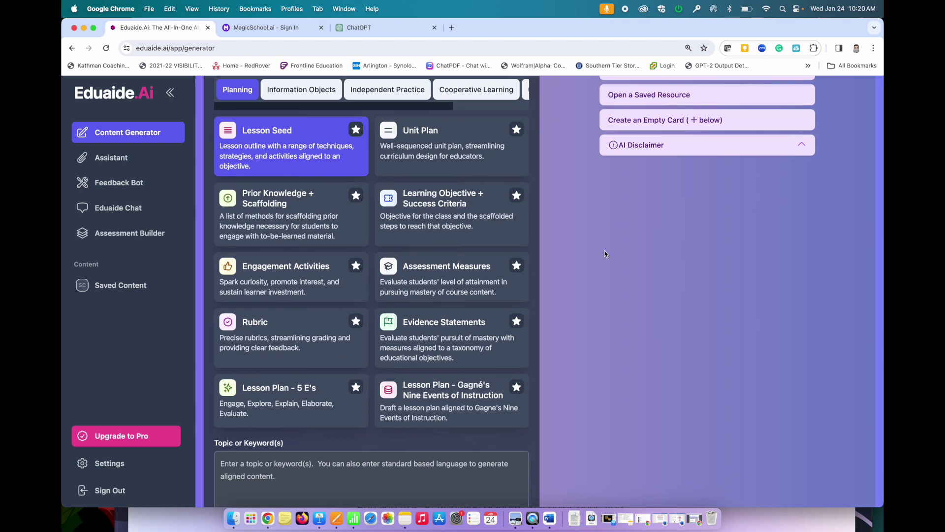
scroll(315, 419, down, 2)
click(316, 402)
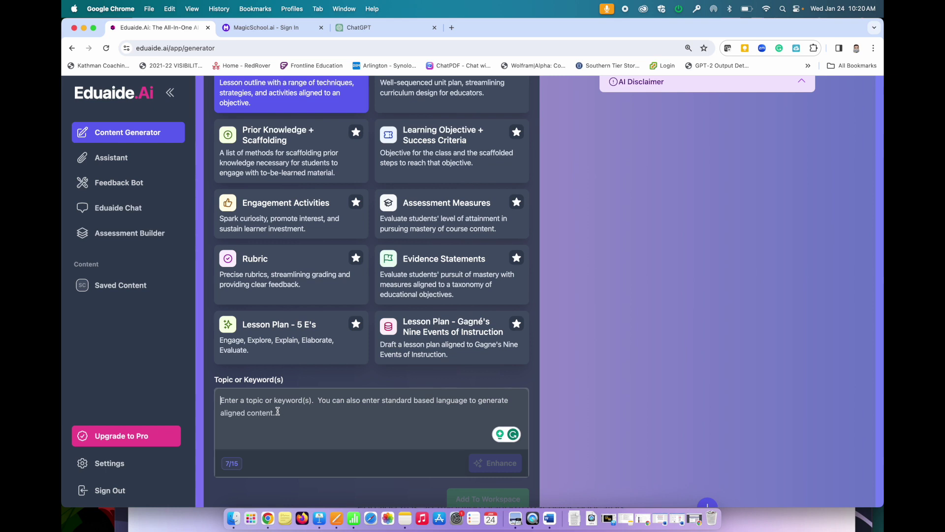
key(super+v)
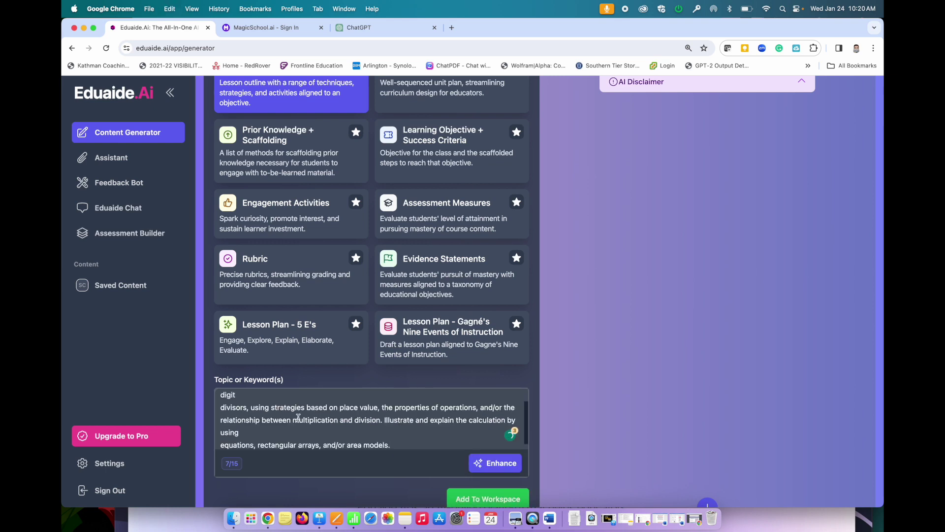
scroll(298, 418, up, 2)
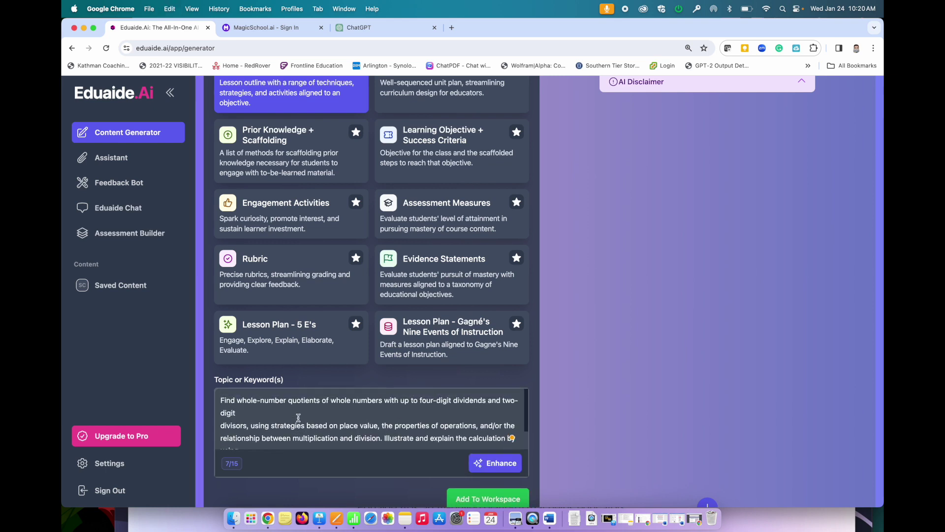
click(465, 499)
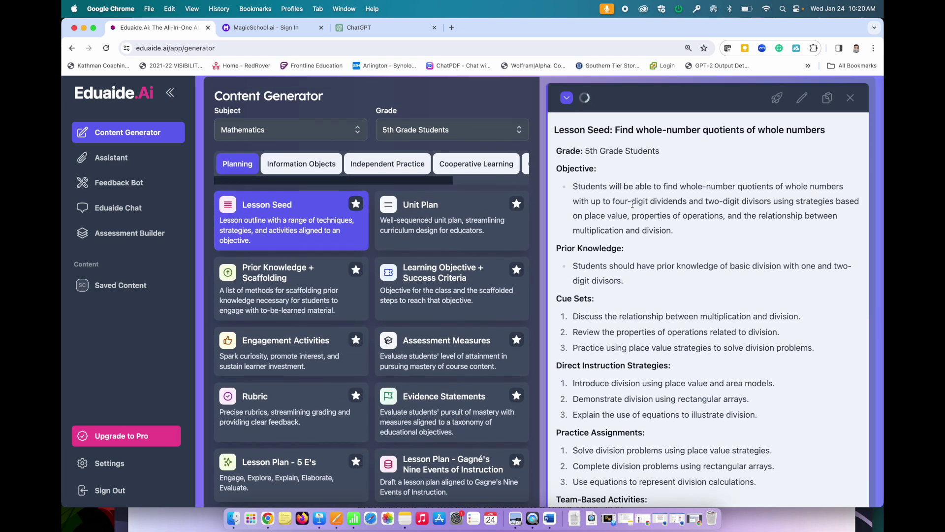
Review the generated lesson seed from its objective through the deep questions and suggested pairs, ending back at its heading and copy option
scroll(633, 212, down, 1)
scroll(632, 204, down, 6)
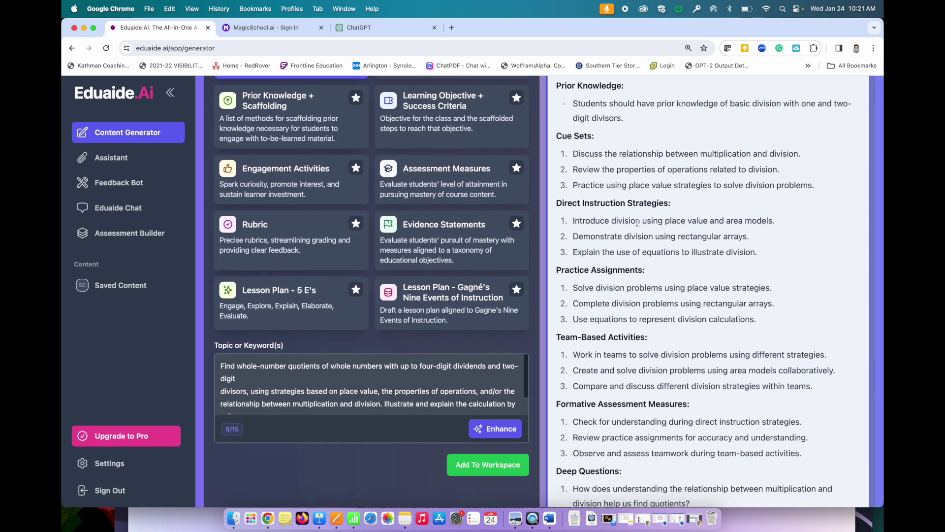
scroll(633, 220, down, 6)
scroll(636, 222, down, 3)
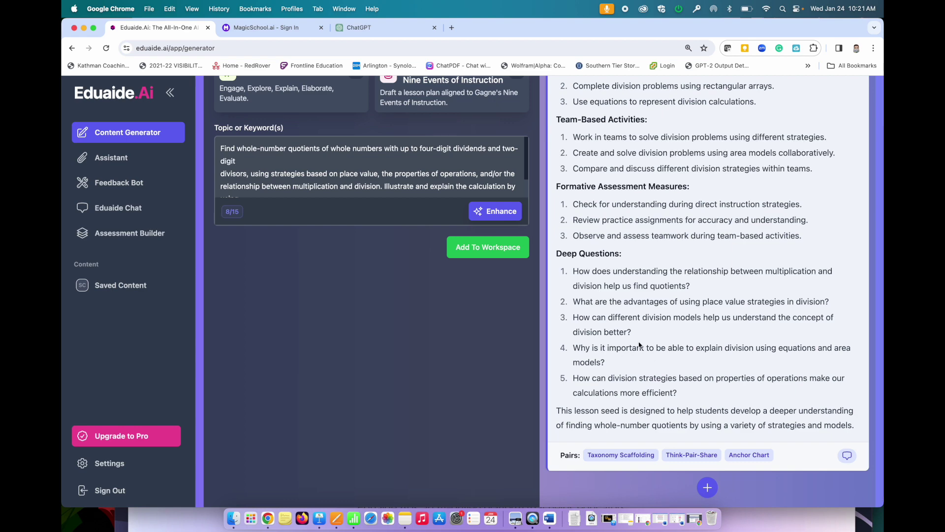
scroll(636, 336, down, 1)
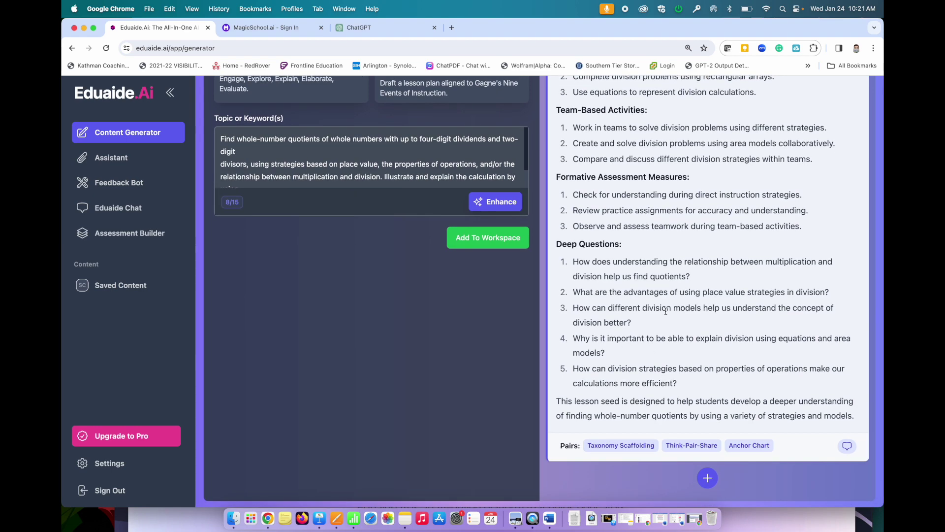
scroll(666, 311, down, 1)
scroll(666, 311, up, 4)
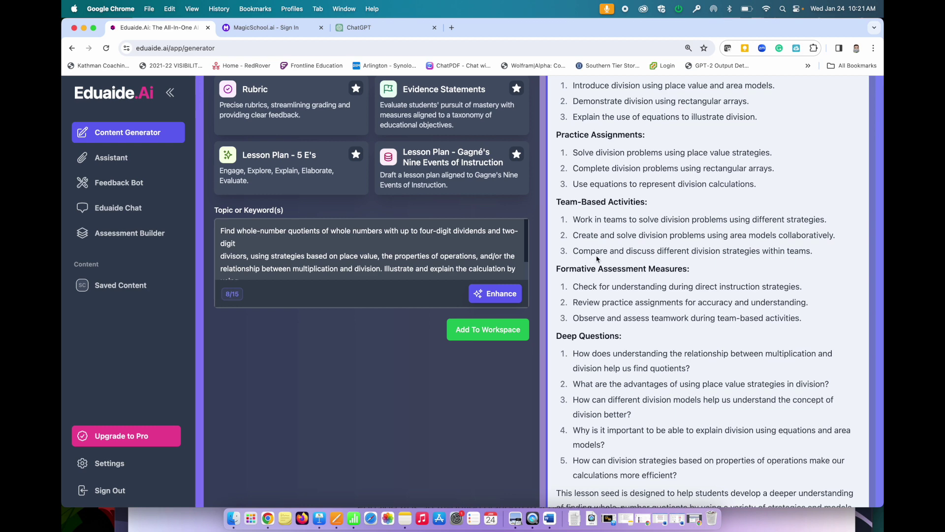
scroll(595, 259, up, 3)
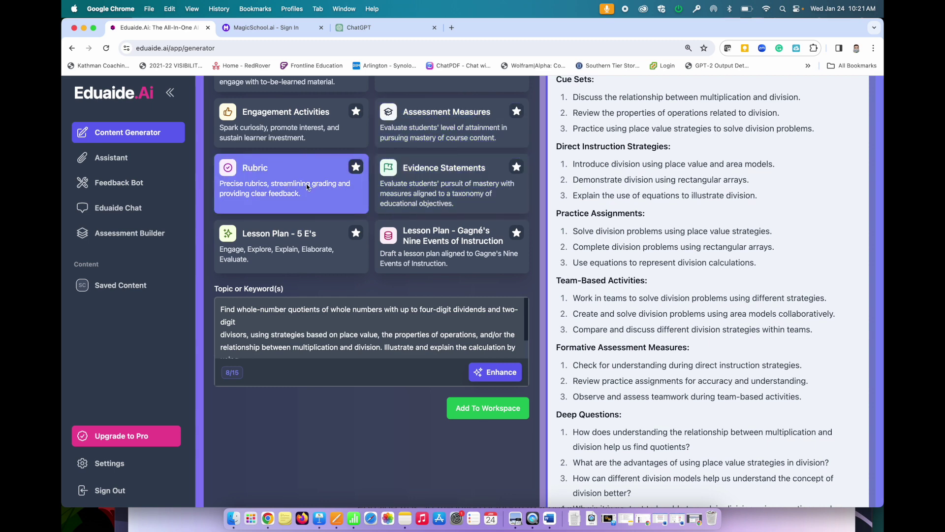
scroll(299, 184, up, 5)
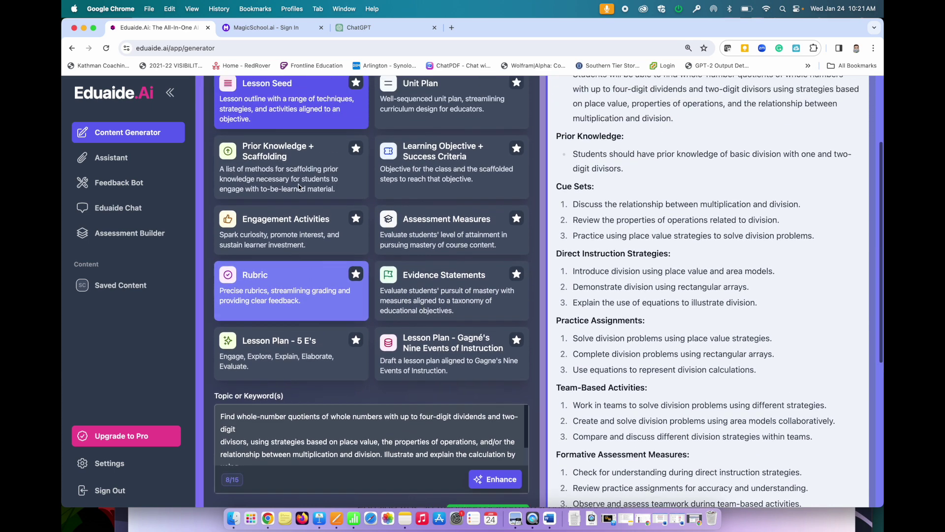
scroll(557, 168, up, 5)
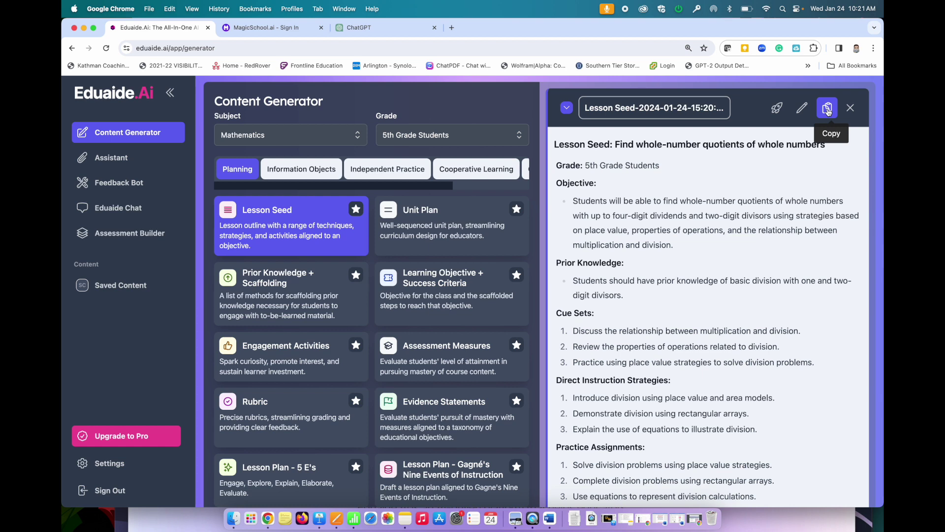
Switch to MagicSchool.ai, sign in with Google and open the Lesson Plan tool from the planning category
click(272, 28)
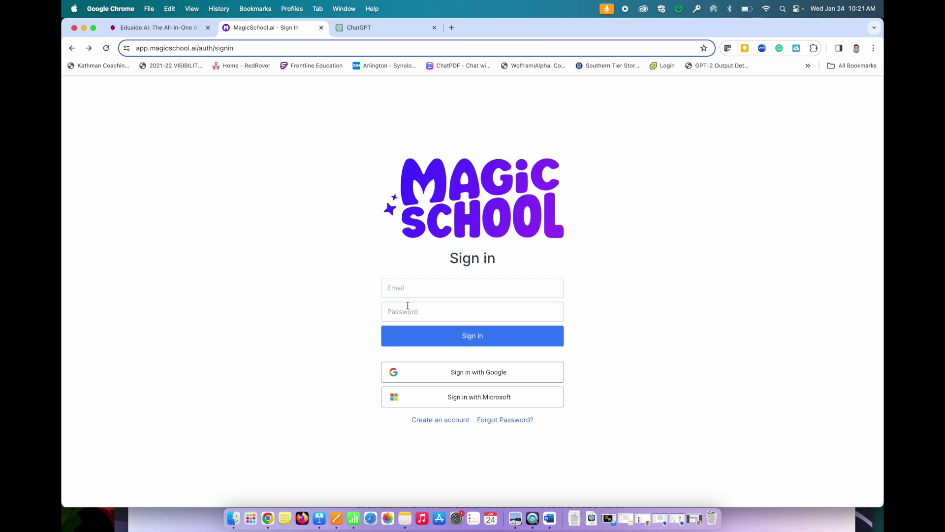
click(445, 372)
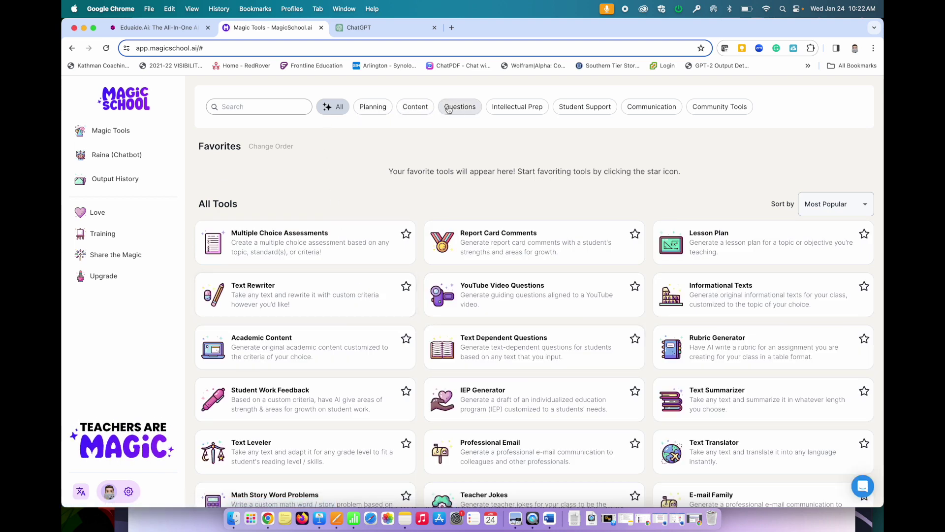
click(374, 107)
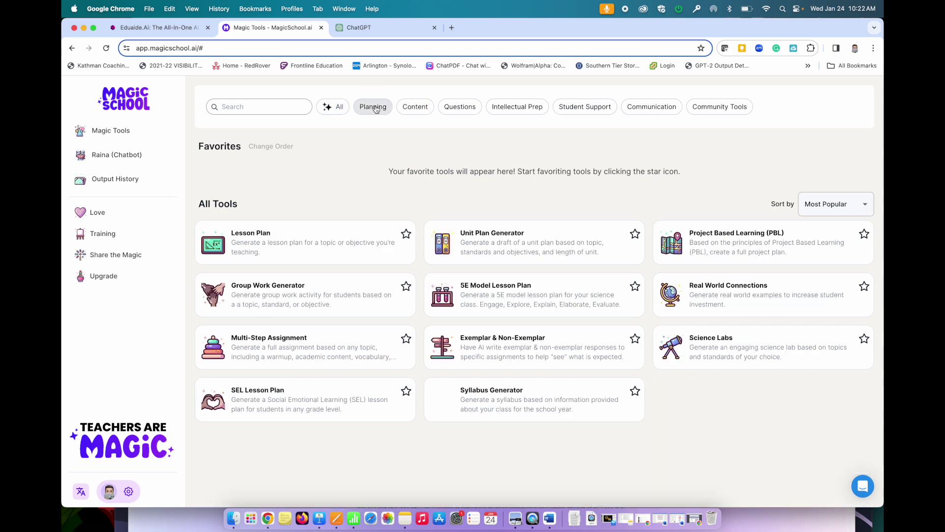
click(272, 244)
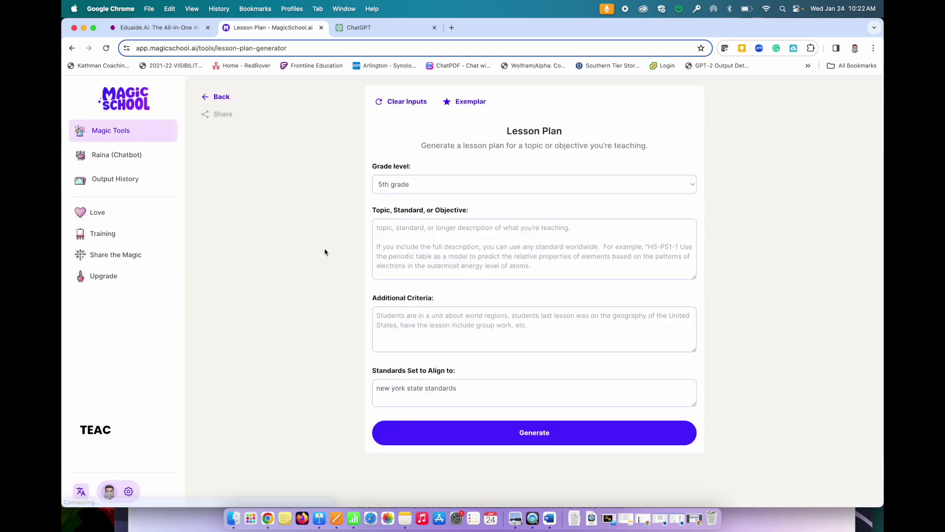
Generate a 5th grade lesson plan for the standard on whole-number quotients with two-digit divisors, aligned to new york state standards
click(417, 235)
text(Find whole-number quotients of whole numbers with up to four-digit dividends and two-digit divisors, using strategies based on place value, the properties of operations, and/or the relationship between multiplication and division. Illustrate and explain the calculation by using equations, rectangular arrays, and/or area models.)
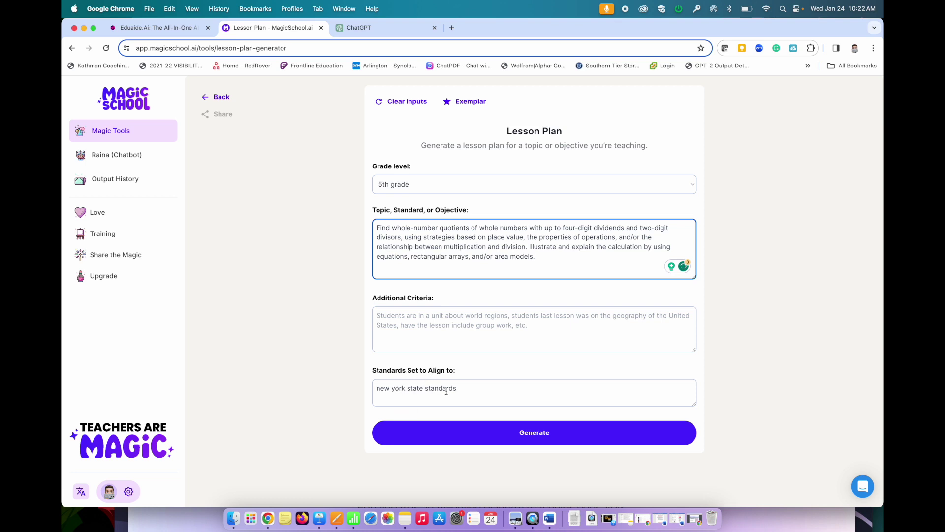
click(498, 436)
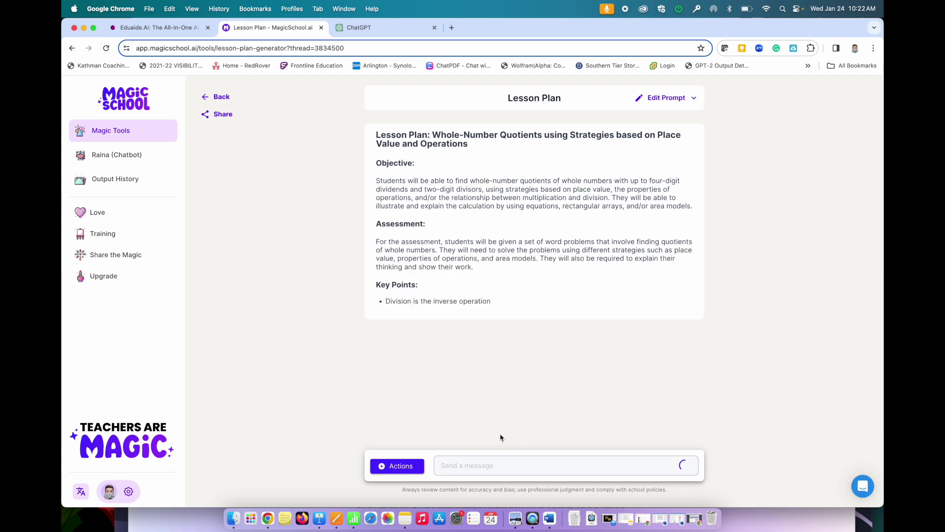
click(734, 124)
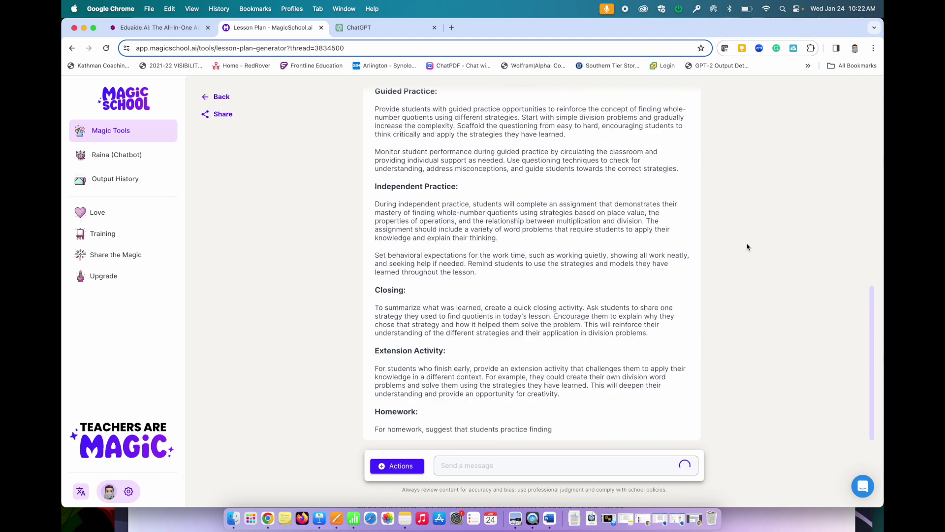
Review the generated lesson plan from its objective through guided and independent practice, and check the copy, save and export options
scroll(746, 246, up, 5)
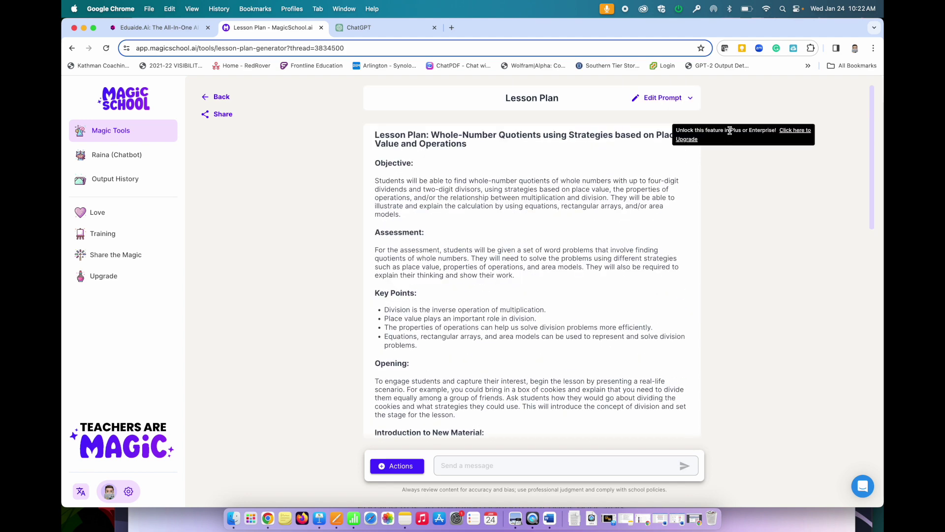
mouse_move(726, 142)
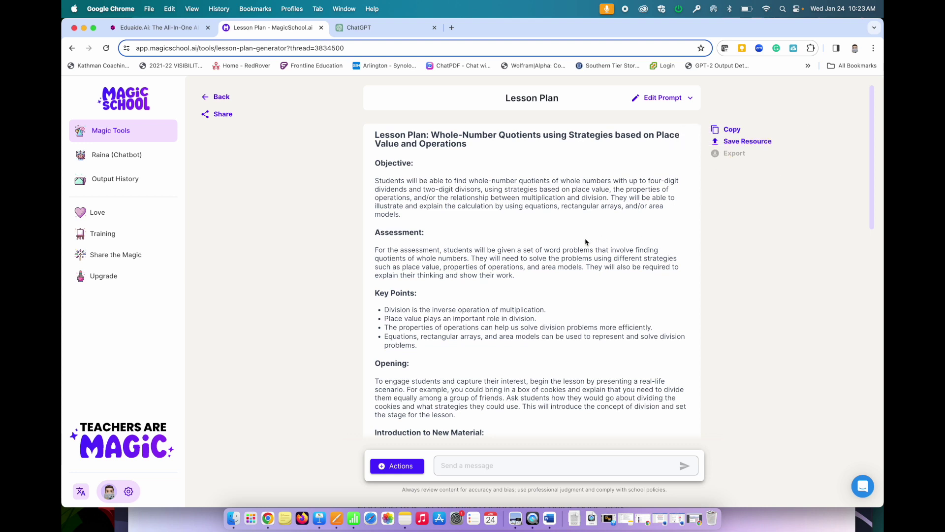
scroll(554, 304, down, 5)
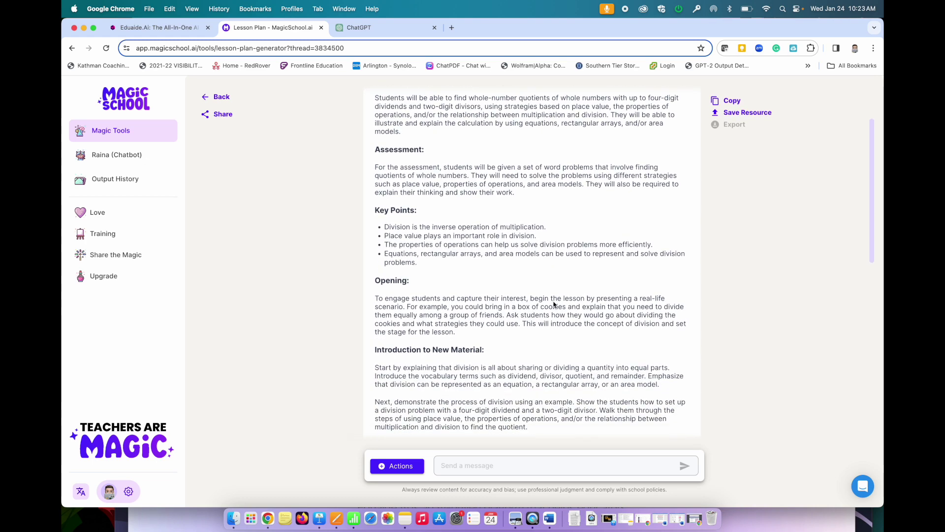
scroll(553, 302, down, 4)
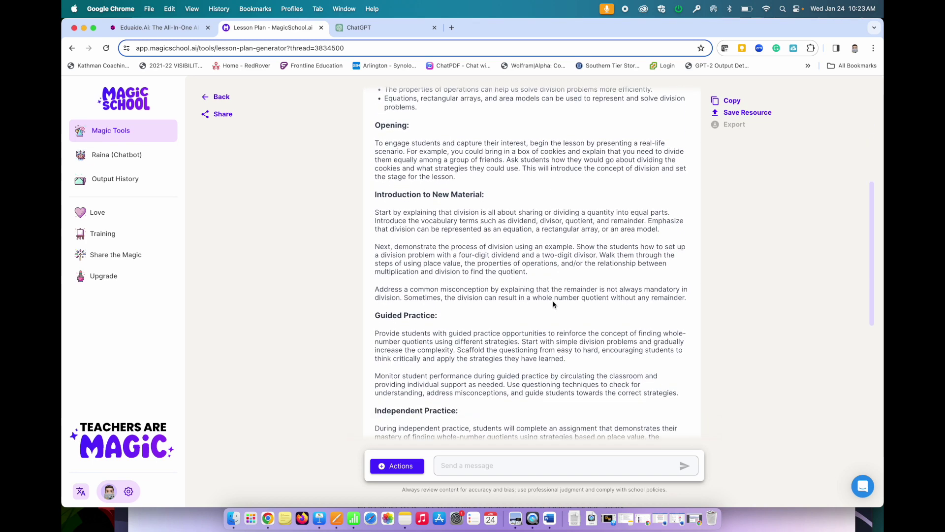
scroll(553, 301, up, 15)
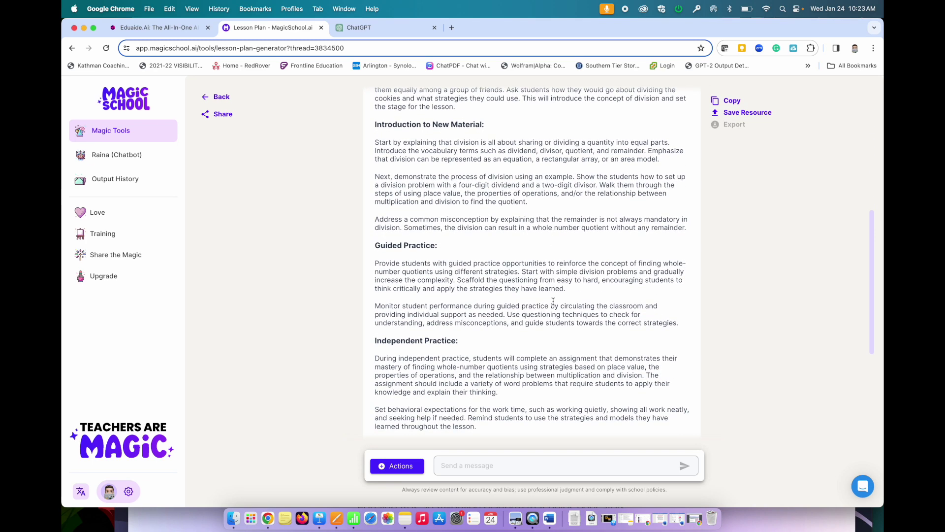
Switch to ChatGPT and request a lesson, highly effective on the danielson rubric, for the fifth grade math standard on whole-number quotients with two-digit divisors
click(380, 29)
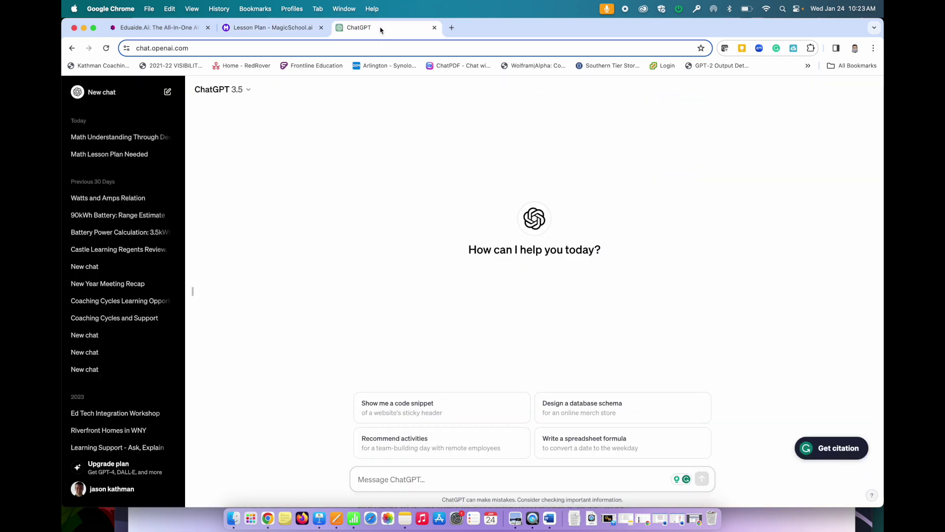
click(421, 475)
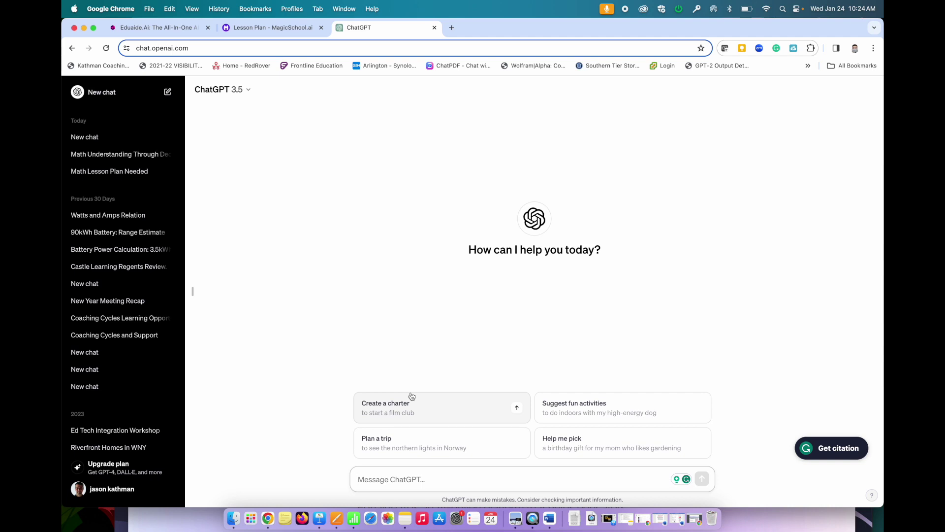
text(Cr)
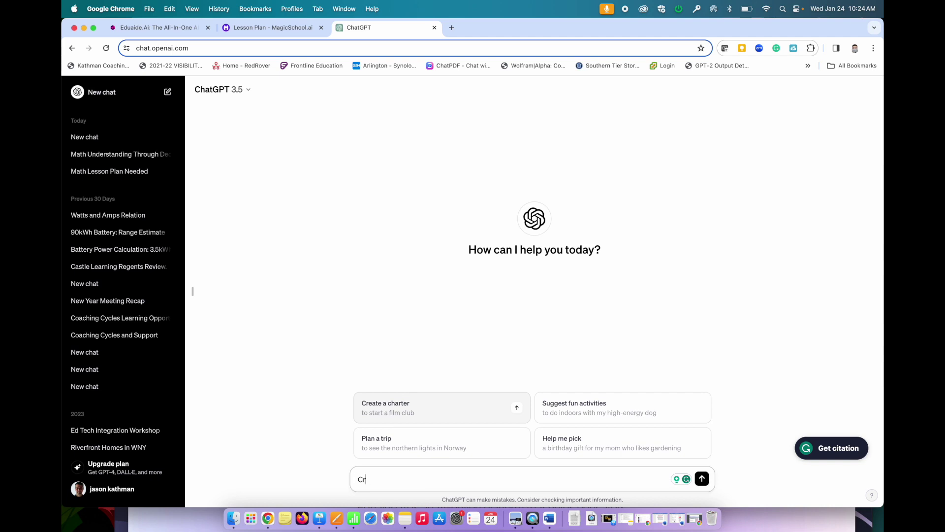
text(eate a lesson for the following )
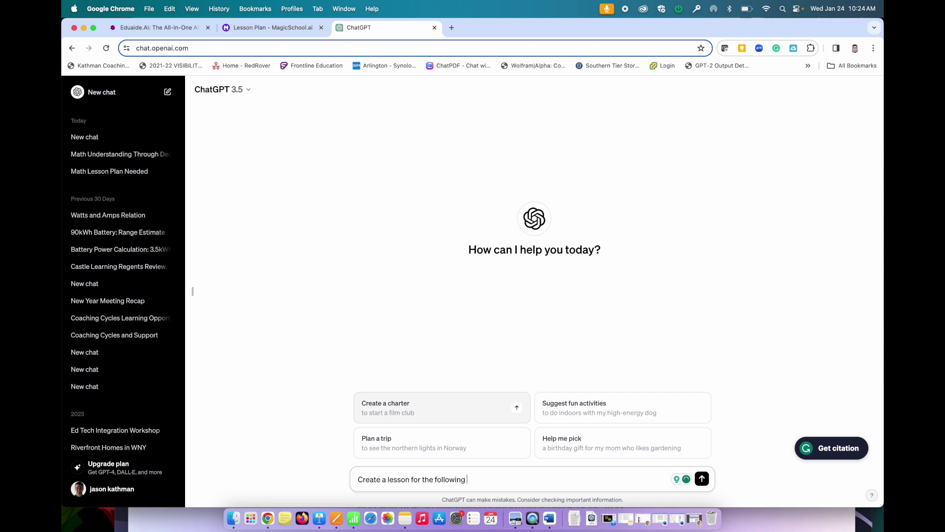
text(fifth grade math s)
key(BackSpace)
text(math standard and make it highly effective on the danielson rubric)
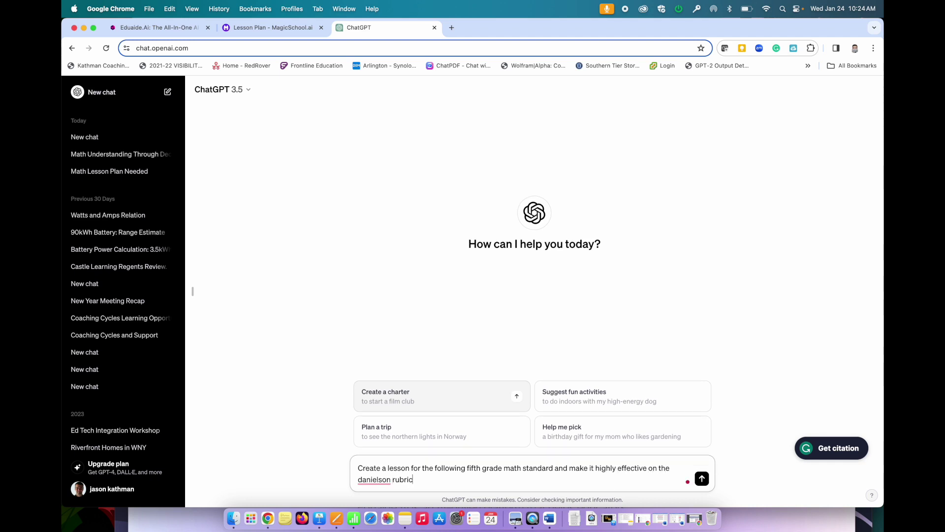
text(:)
text(Find whole-number quotients of whole numbers with up to four-digit dividends and two-digit divisors, using strategies based on place value, the properties of operations, and/or the relationship between multiplication and division. Illustrate and explain the calculation by using equations, rectangular arrays, and/or area models.)
key(Return)
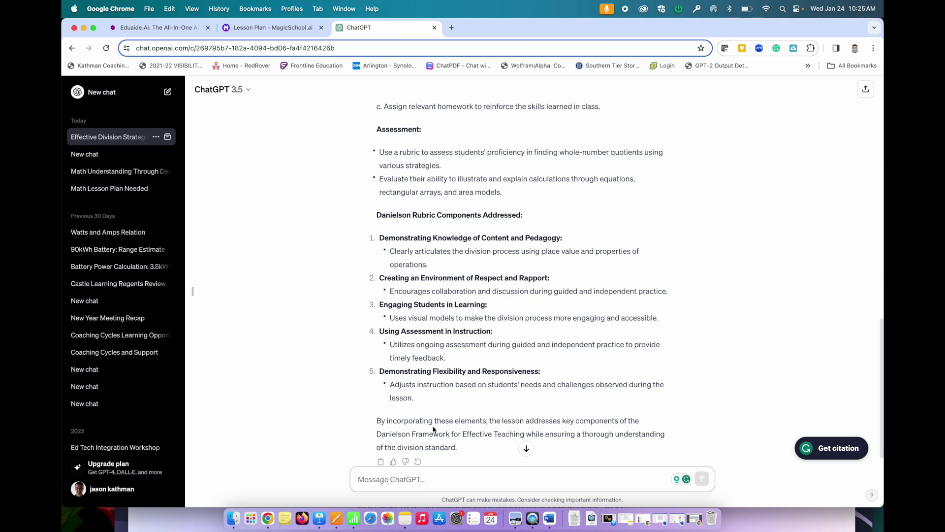
Send ChatGPT the follow-up request "Add components of personalized learning to this lesson"
text(Add)
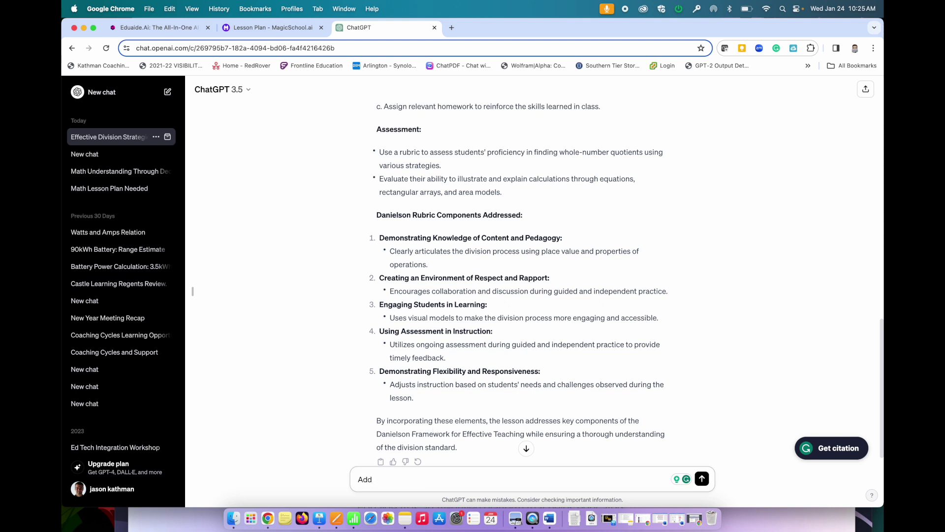
text( compone)
key(BackSpace)
key(BackSpace)
text(components of personalized learning to this lesson)
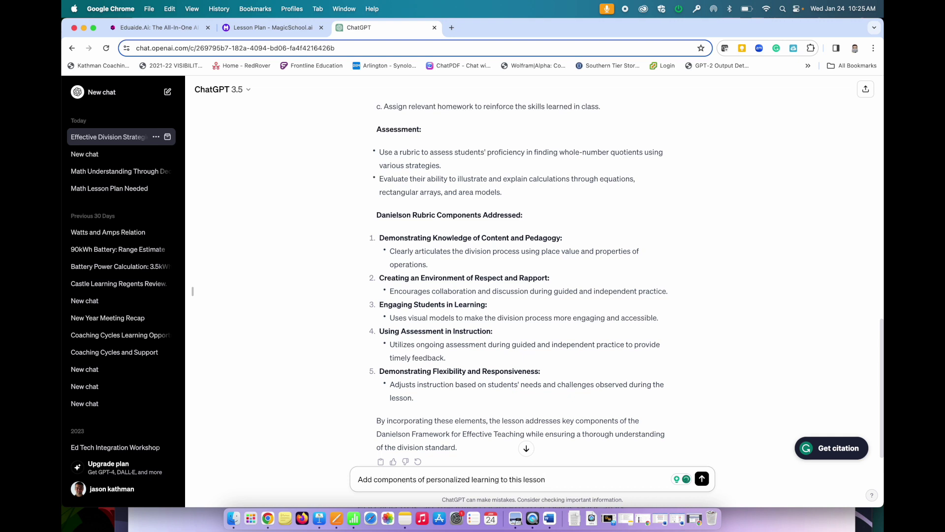
key(Return)
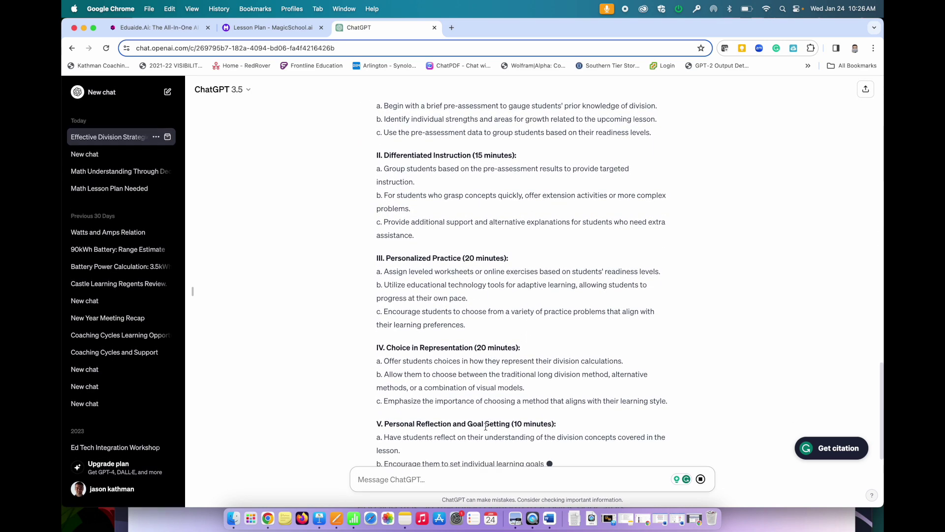
Review the ChatGPT conversation, covering the personalized learning additions, the original lesson's closure and assessment, and the Danielson rubric components, ending at the first prompt
scroll(485, 426, up, 10)
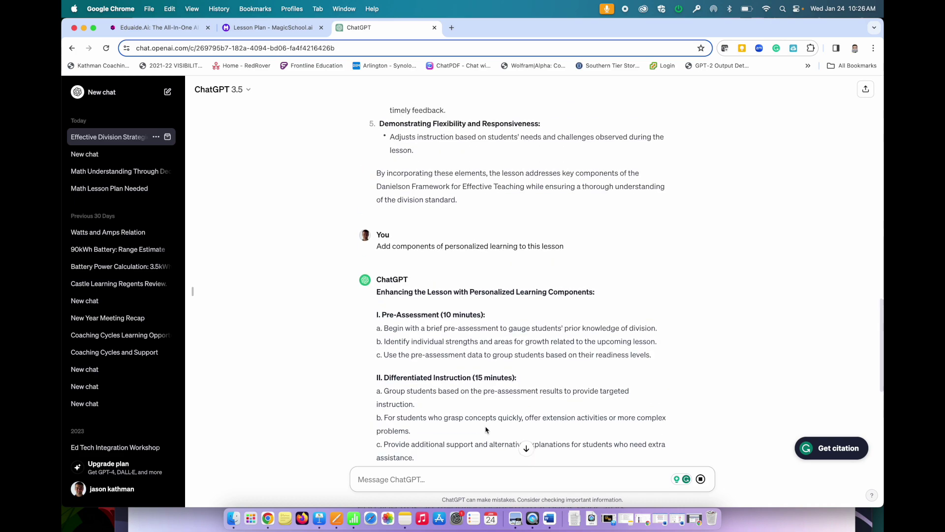
scroll(485, 430, up, 15)
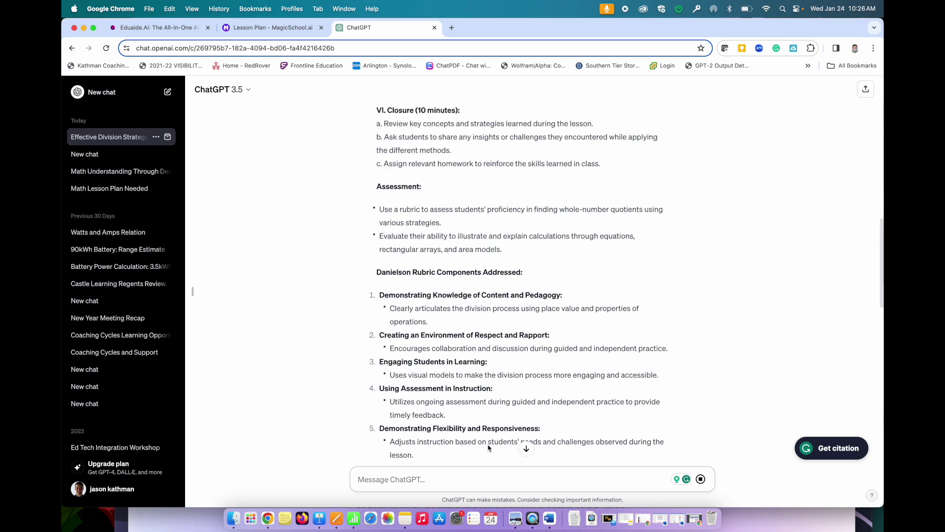
scroll(488, 445, up, 5)
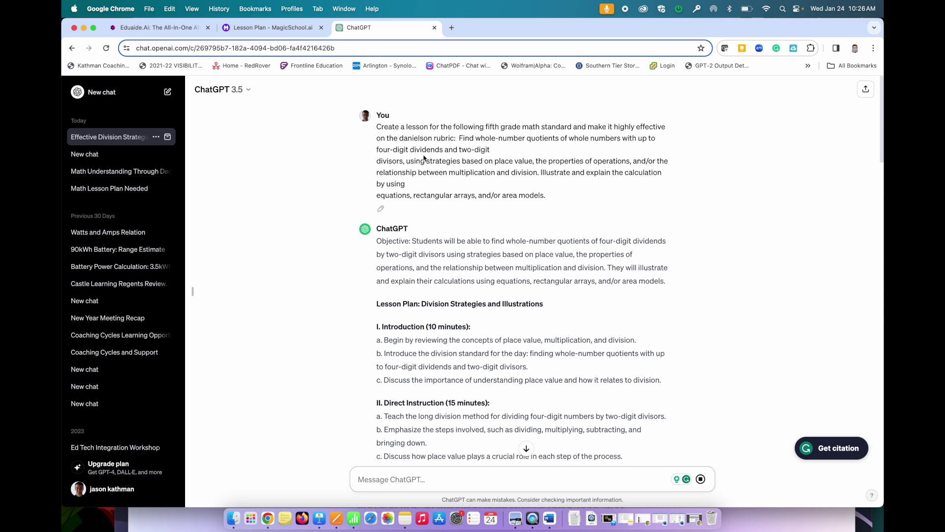
scroll(423, 157, down, 10)
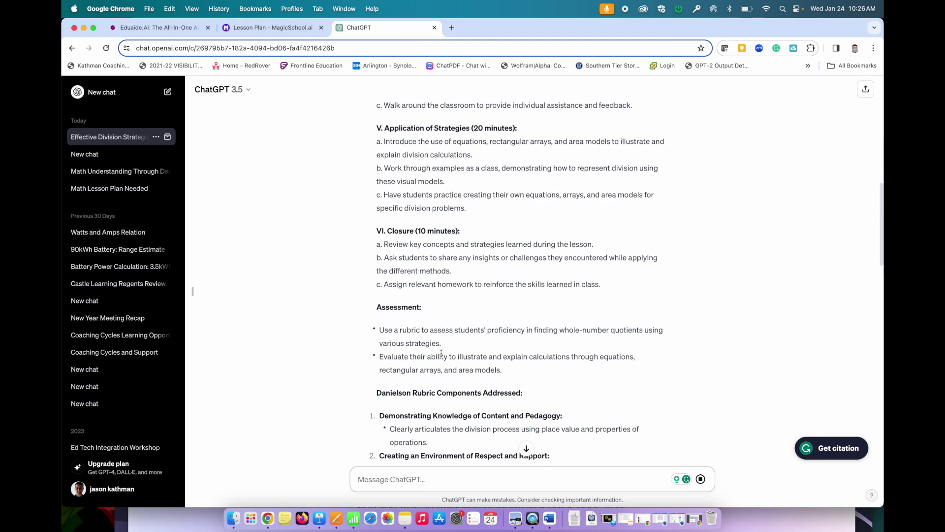
scroll(442, 388, down, 3)
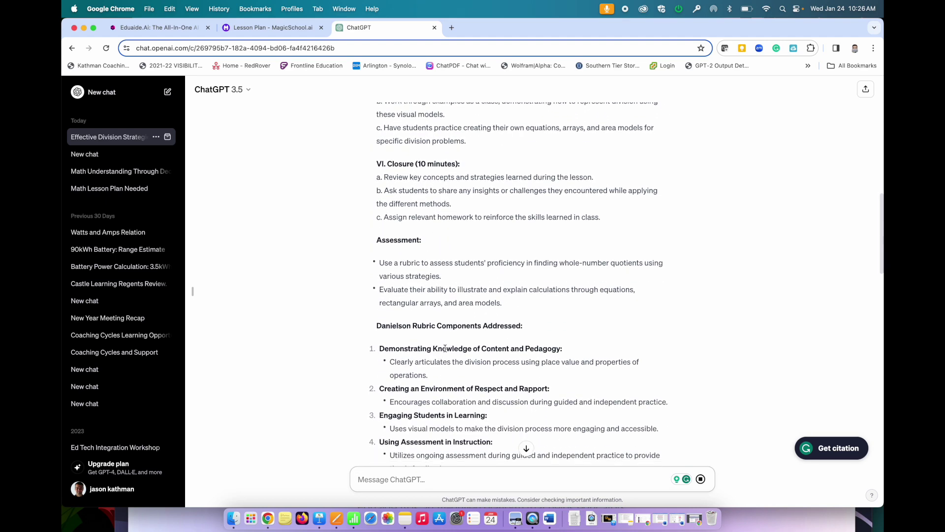
scroll(455, 319, down, 6)
scroll(443, 247, up, 20)
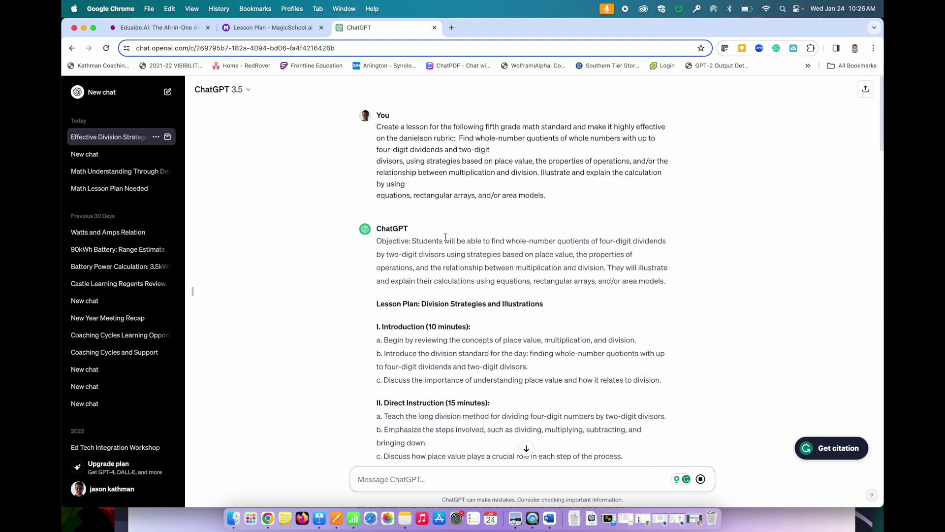